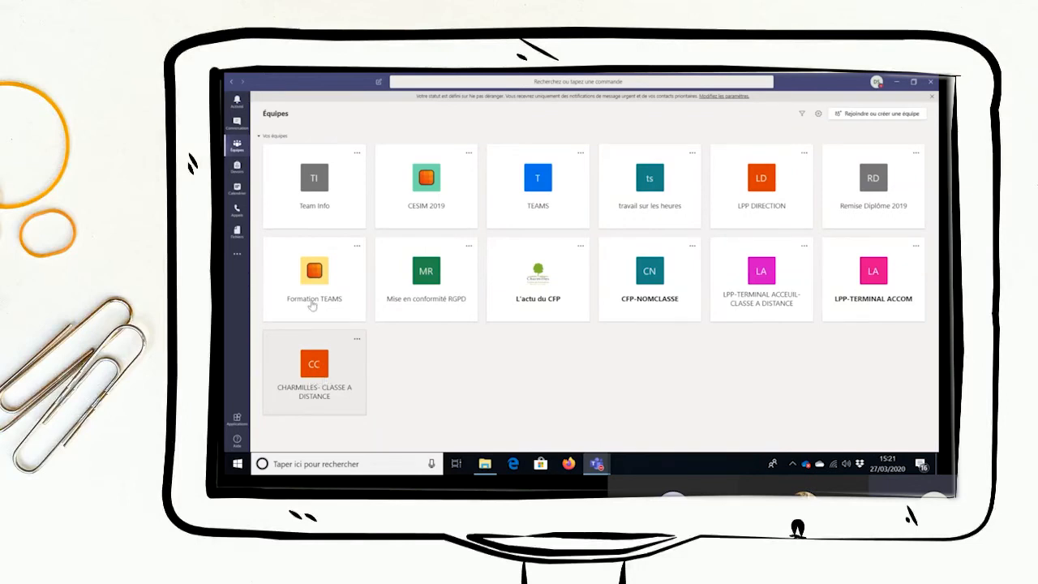
- Start a new assignment (Affectation) for the class CHARMILLES- CLASSE A DISTANCE
{"action": "left_click", "coordinate": [234, 170]}
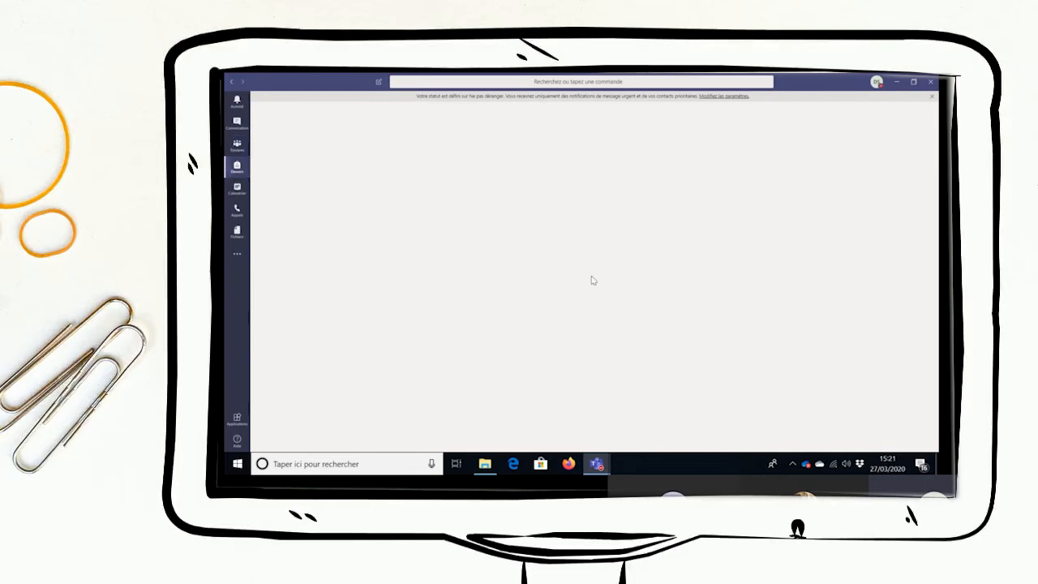
{"action": "left_click", "coordinate": [545, 198]}
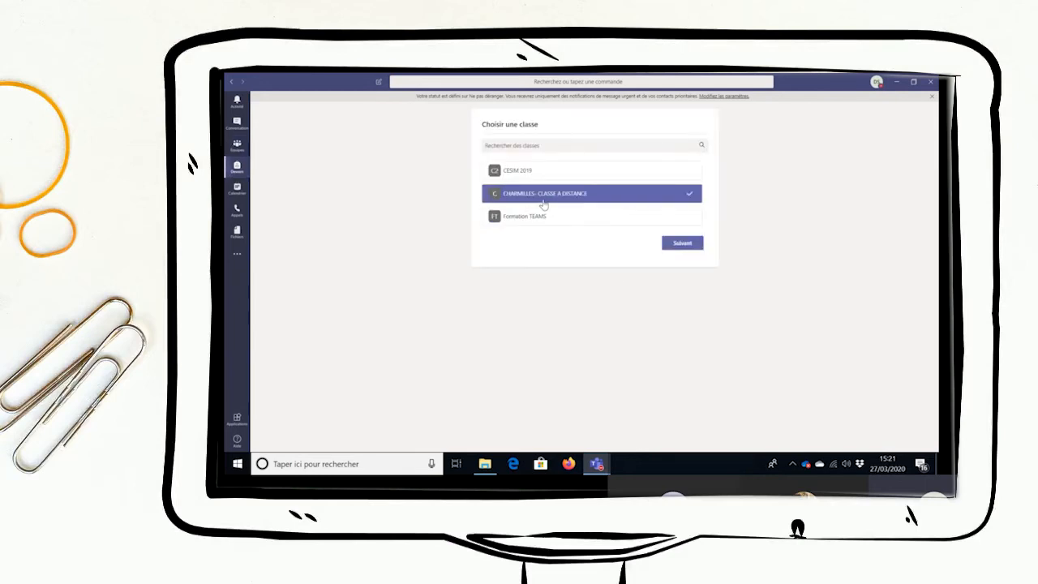
{"action": "left_click", "coordinate": [682, 247]}
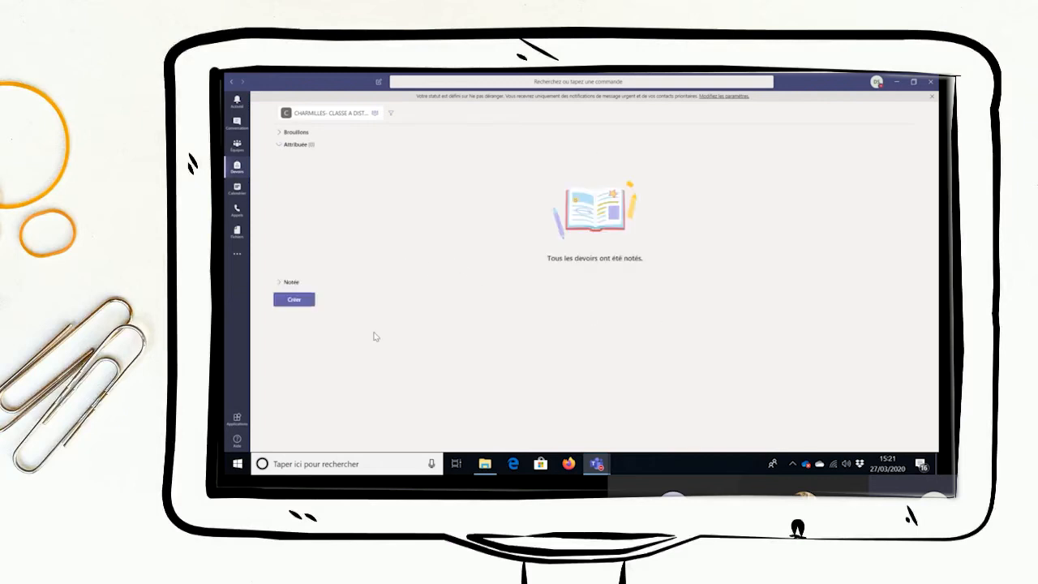
{"action": "left_click", "coordinate": [292, 301]}
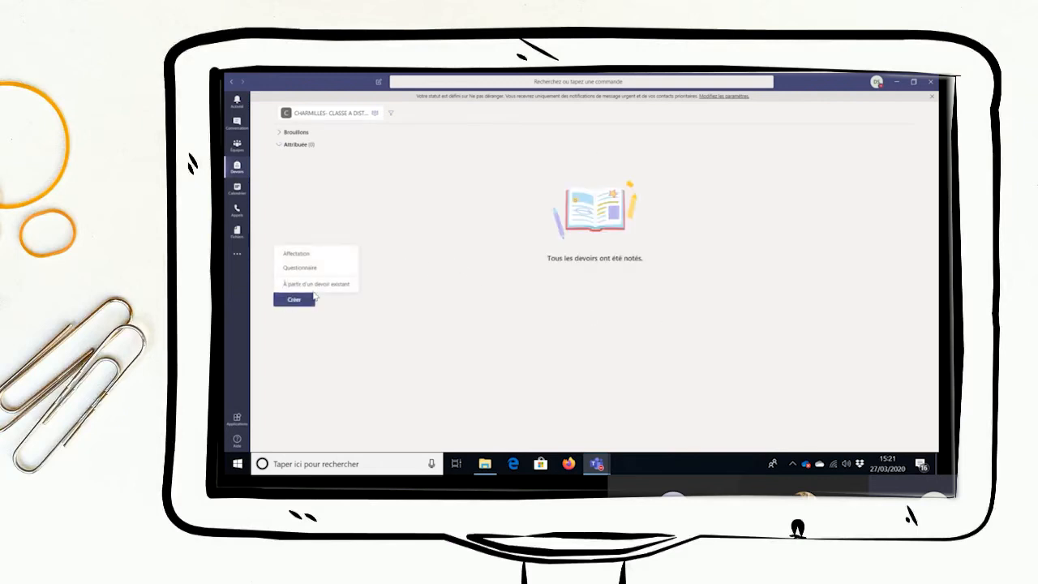
{"action": "left_click", "coordinate": [305, 254]}
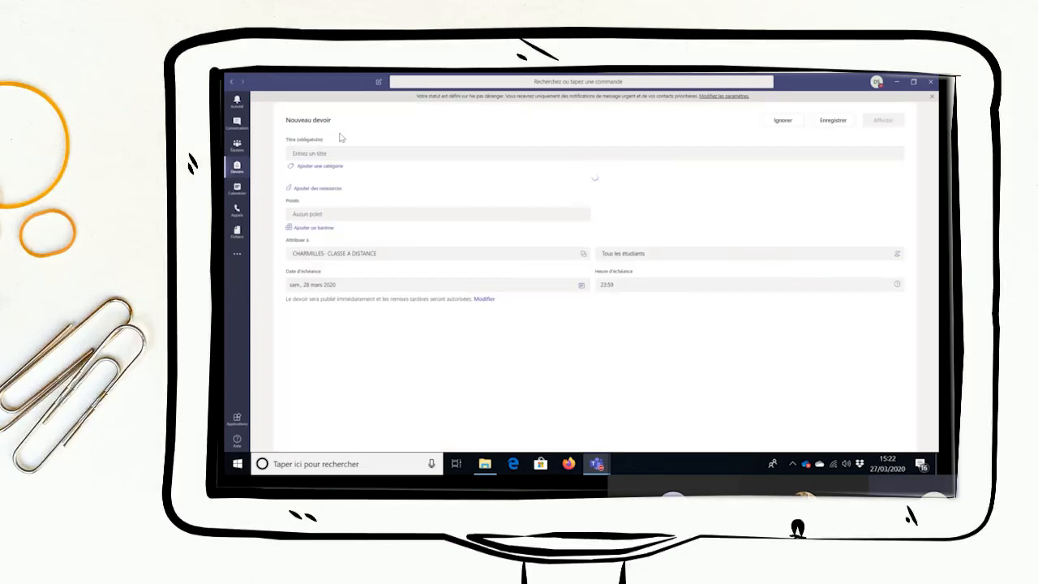
- Title the assignment "DS D ANGLAIS" and enter the instructions "Consignes", "1/ lire le documents en pdf", "2 faire les deux exercices dans le document word"
{"action": "left_click", "coordinate": [333, 154]}
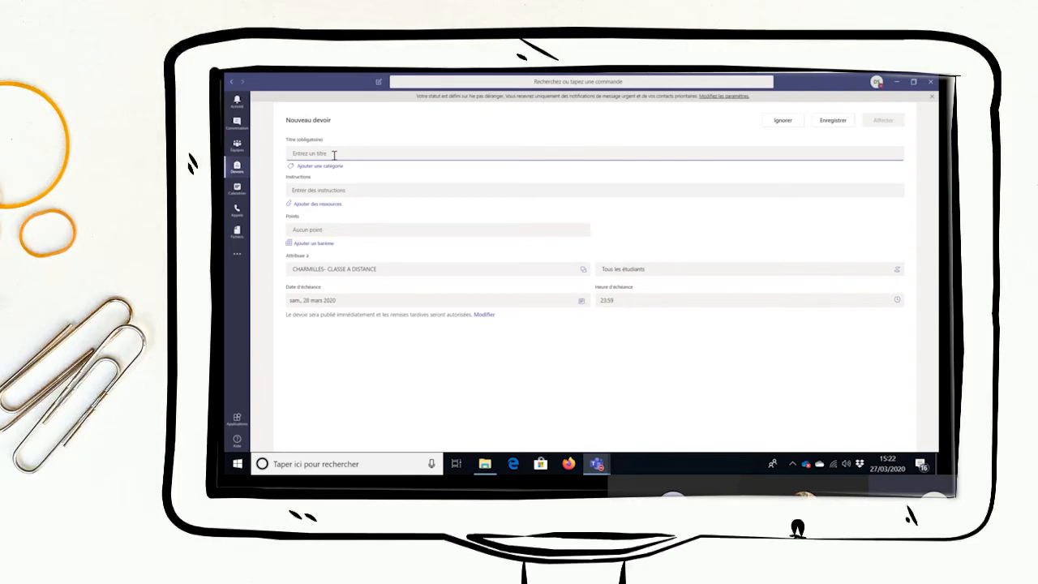
{"action": "type", "text": "ANGLAIS"}
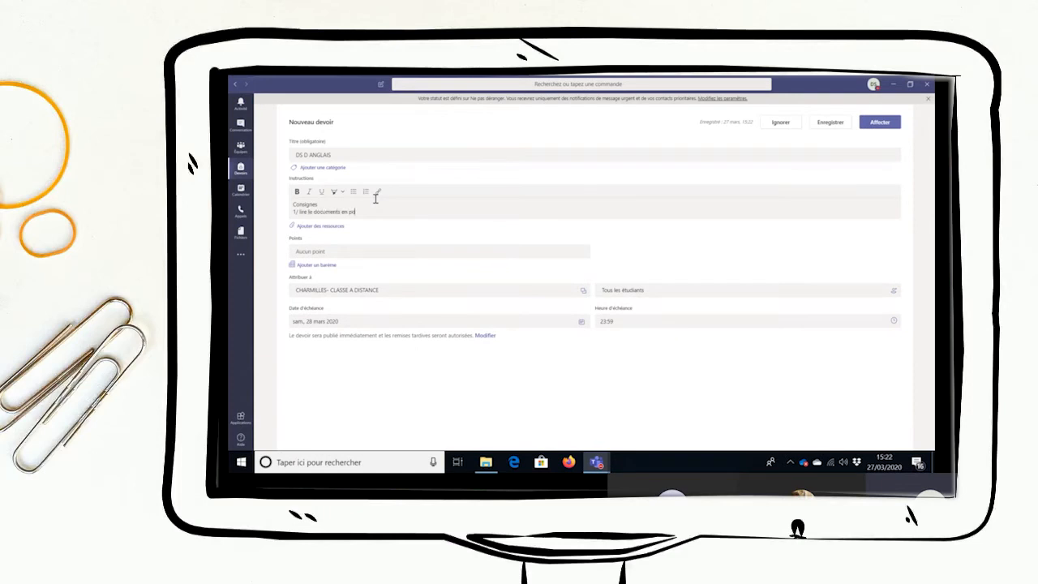
{"action": "key", "text": "Return"}
{"action": "type", "text": "2 faire les deux exercic"}
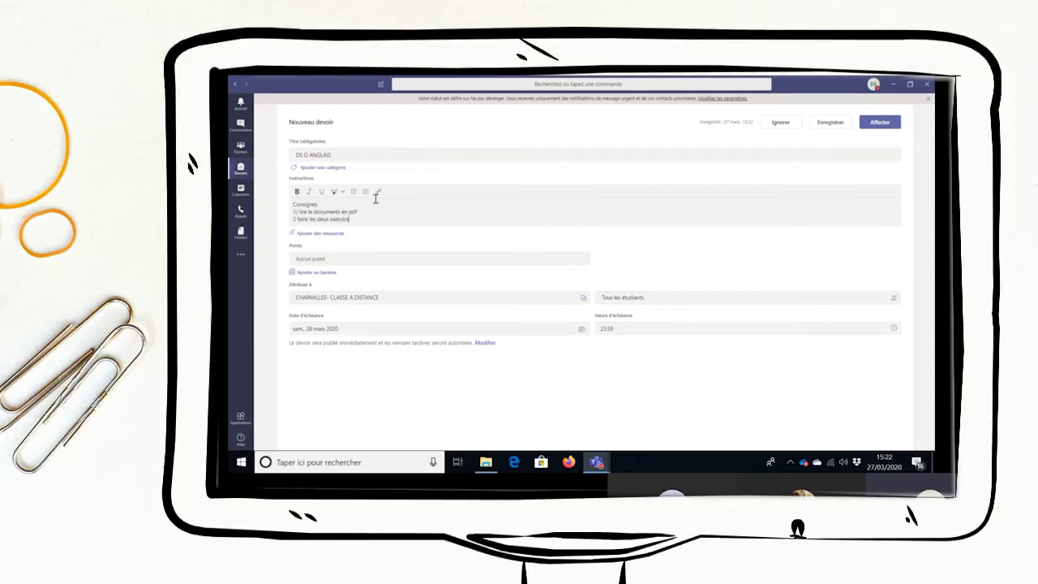
{"action": "type", "text": "ans le document word"}
- Attach ws.pdf from the devoir anglais folder on this device's desktop as an assignment resource
{"action": "left_click", "coordinate": [303, 236]}
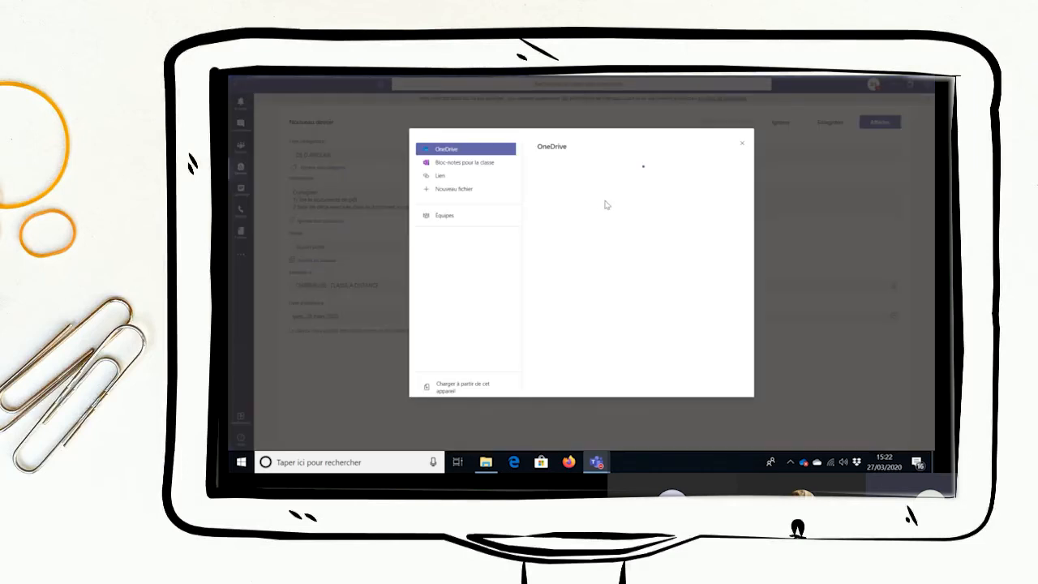
{"action": "left_click", "coordinate": [460, 391]}
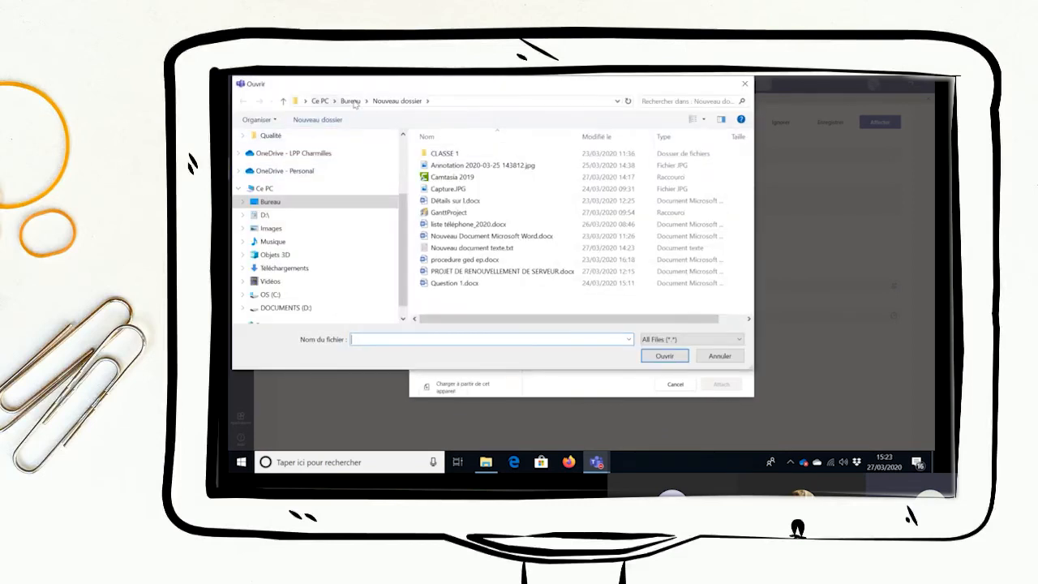
{"action": "left_click", "coordinate": [350, 100]}
{"action": "double_click", "coordinate": [463, 154]}
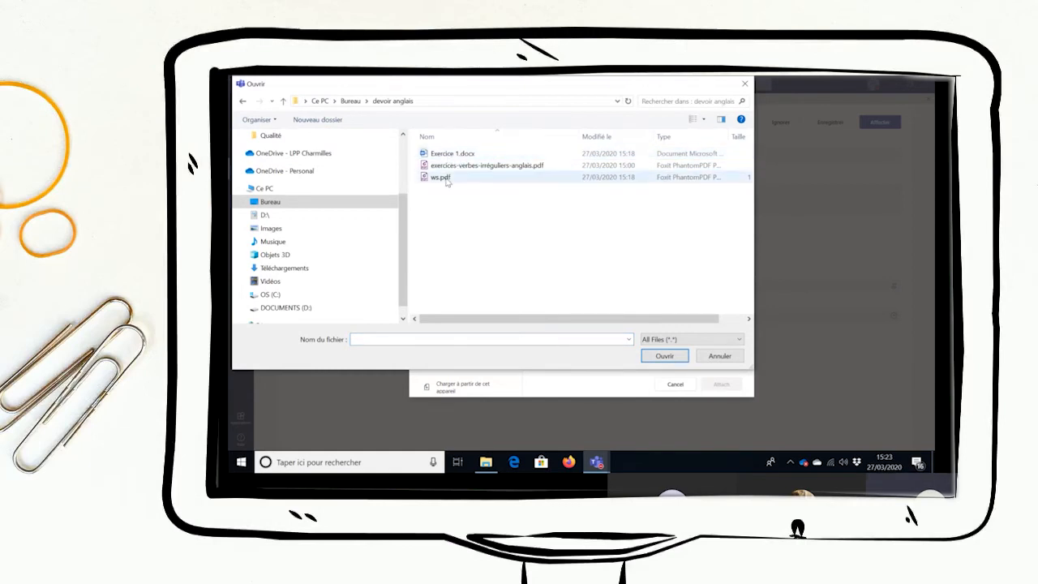
{"action": "left_click", "coordinate": [447, 179]}
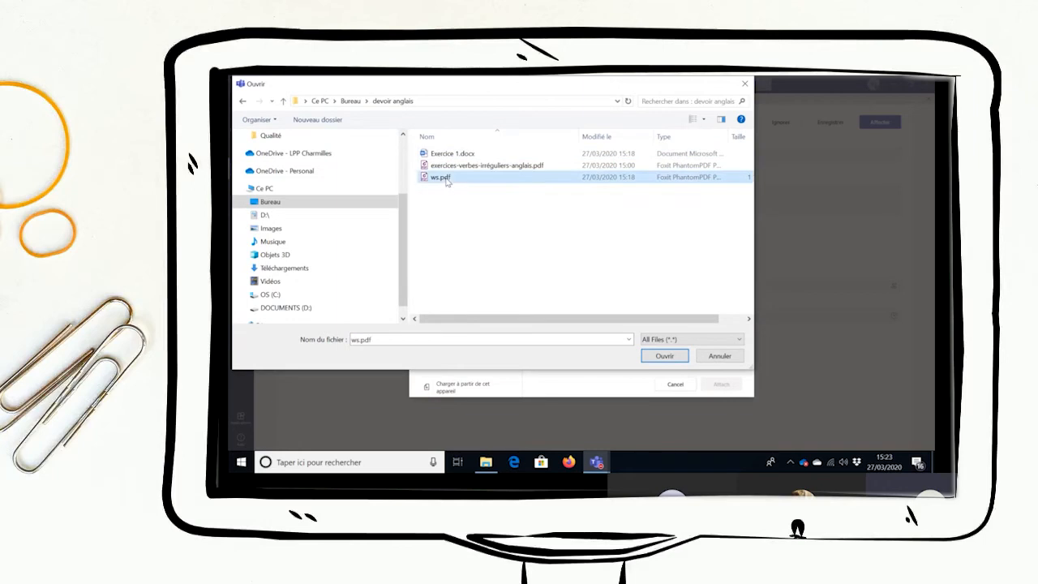
{"action": "double_click", "coordinate": [444, 180]}
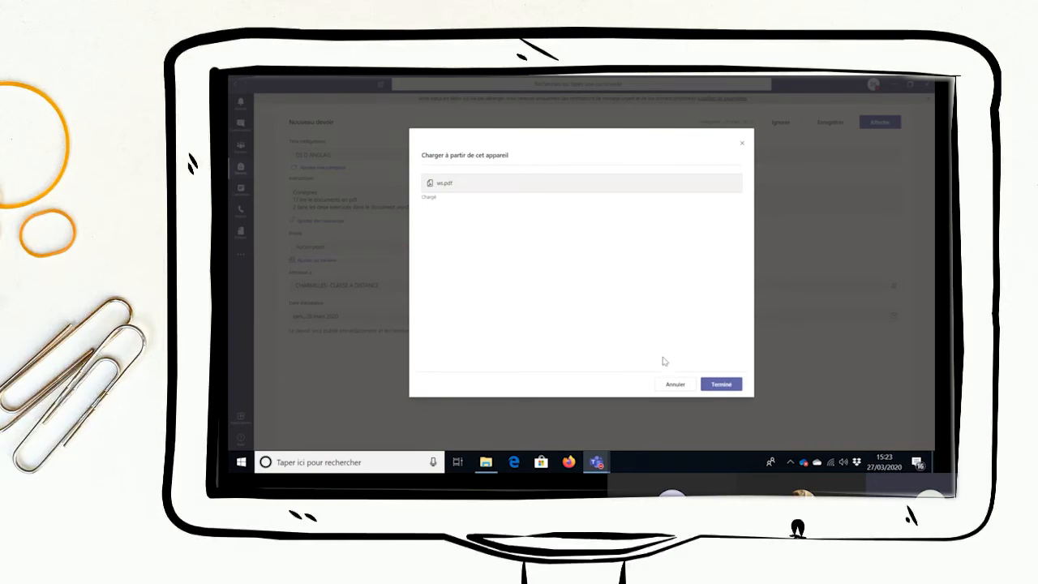
{"action": "left_click", "coordinate": [721, 384]}
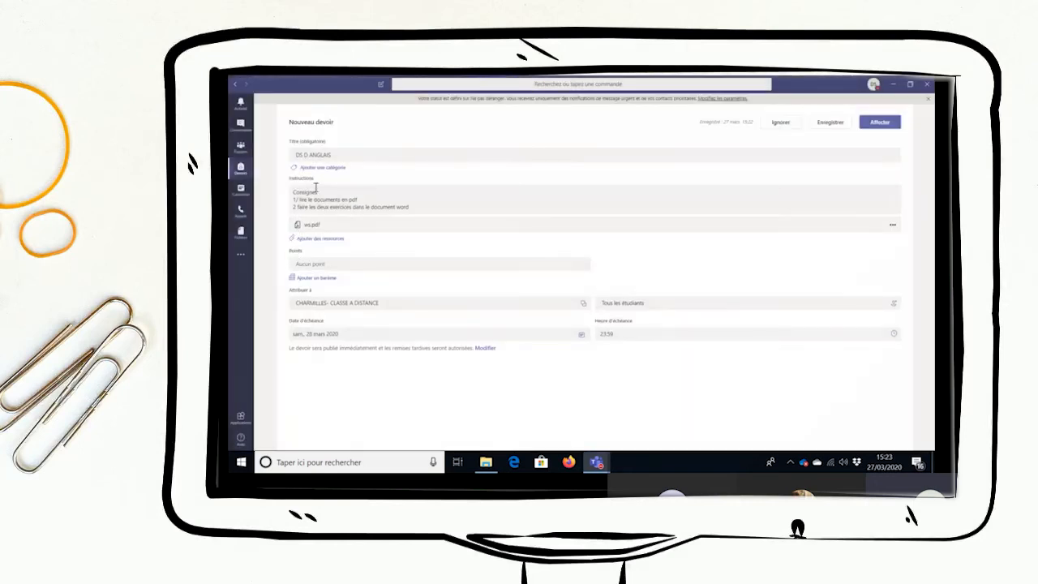
- Correct "documents" to "document" in the first instruction and attach Exercice 1.docx from this device as a second resource
{"action": "left_click", "coordinate": [340, 200]}
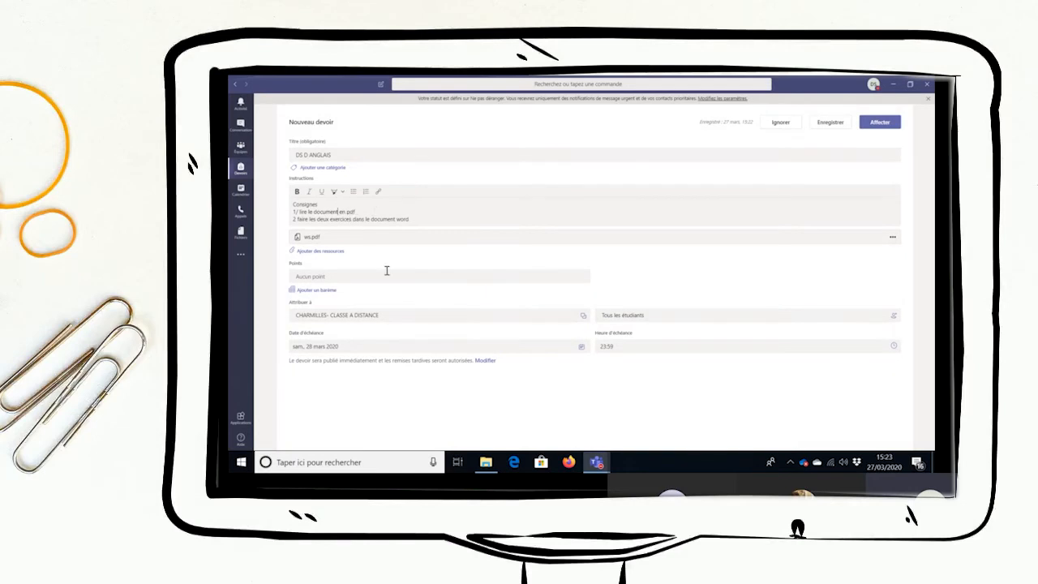
{"action": "left_click", "coordinate": [318, 252]}
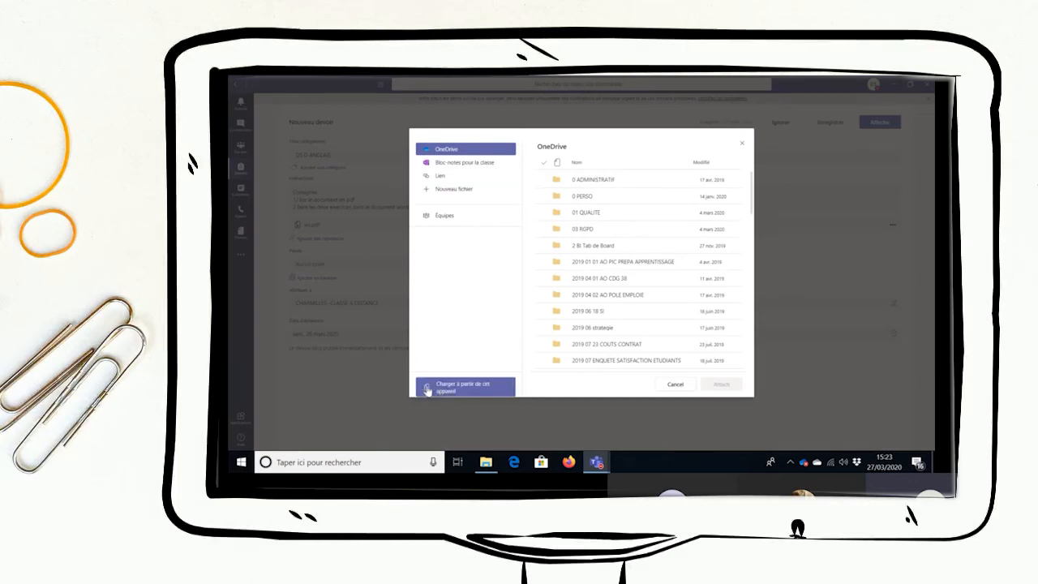
{"action": "left_click", "coordinate": [480, 386]}
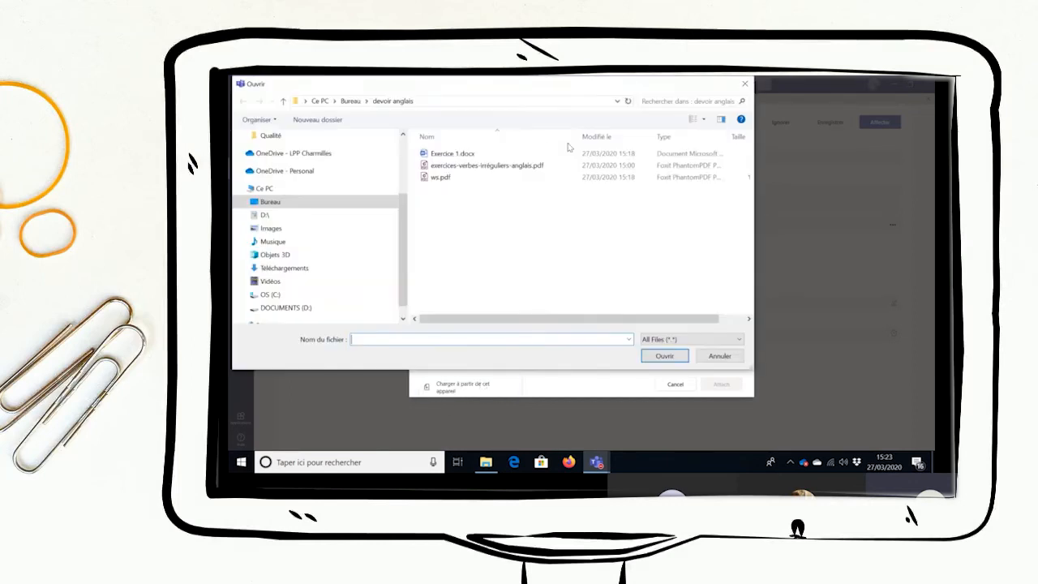
{"action": "double_click", "coordinate": [454, 141]}
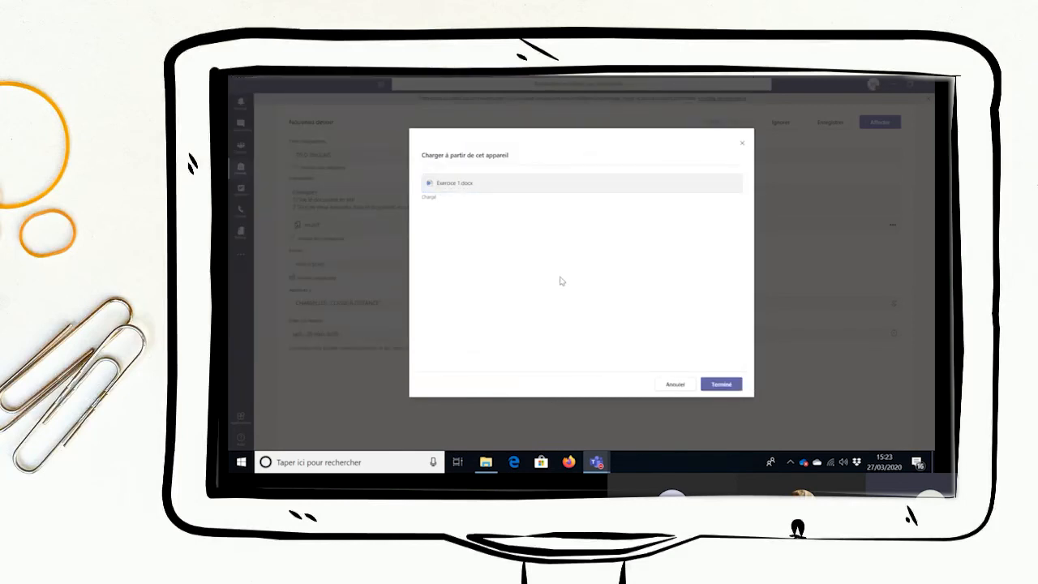
{"action": "left_click", "coordinate": [719, 385]}
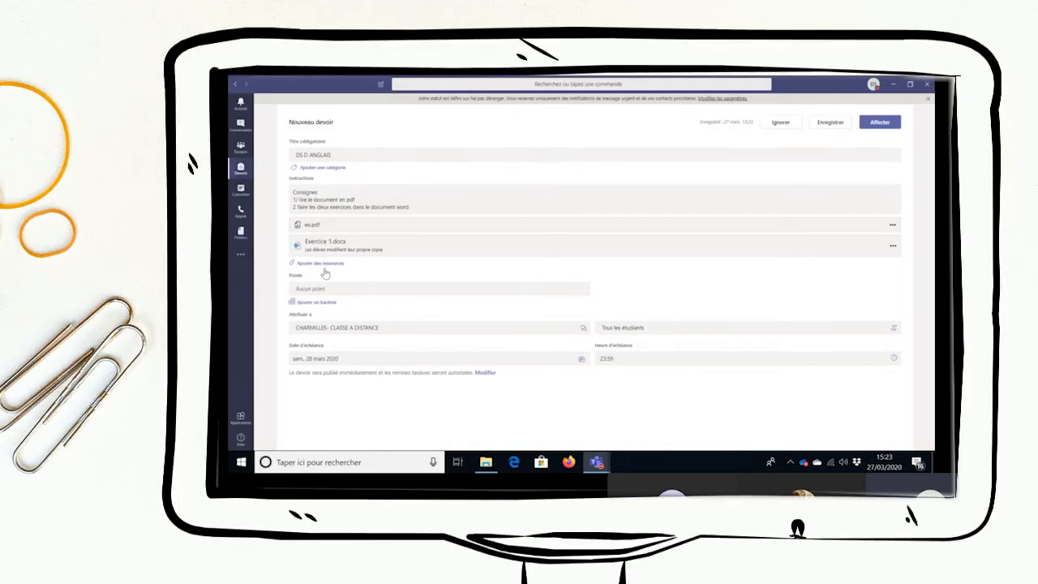
{"action": "left_click", "coordinate": [327, 264]}
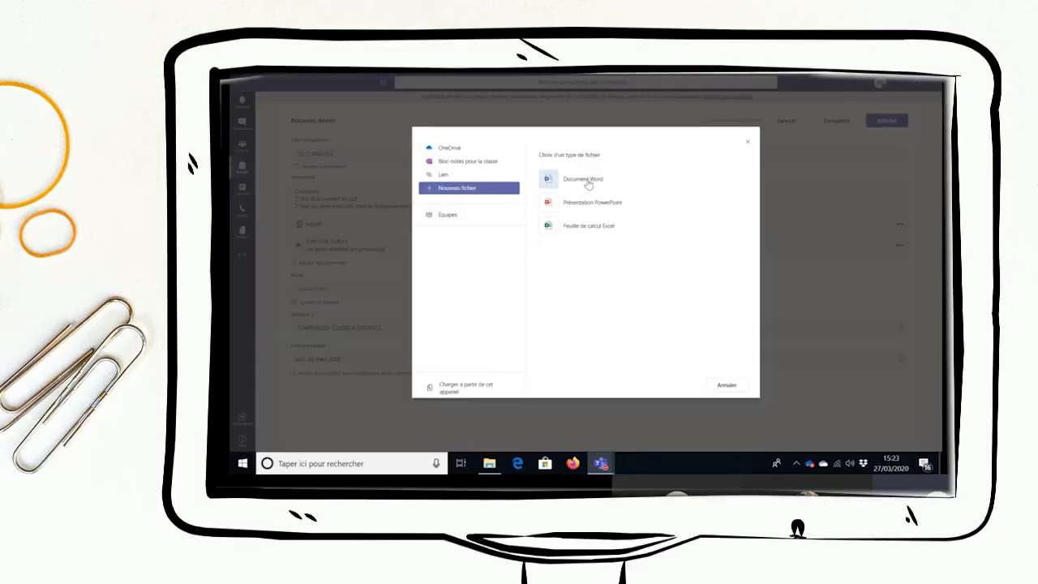
{"action": "left_click", "coordinate": [727, 384]}
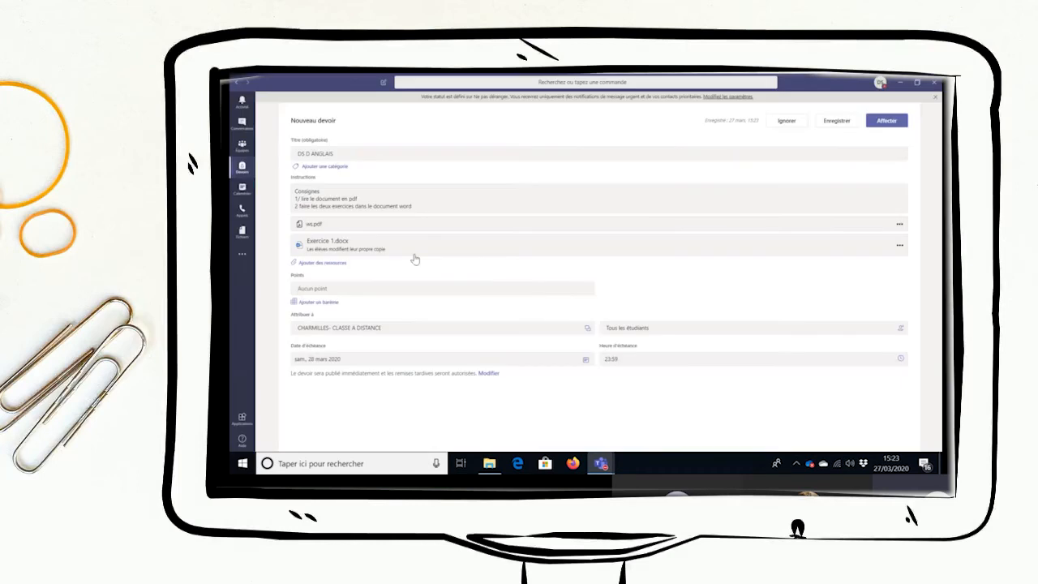
- Set the assignment's points to 20
{"action": "left_click", "coordinate": [326, 288]}
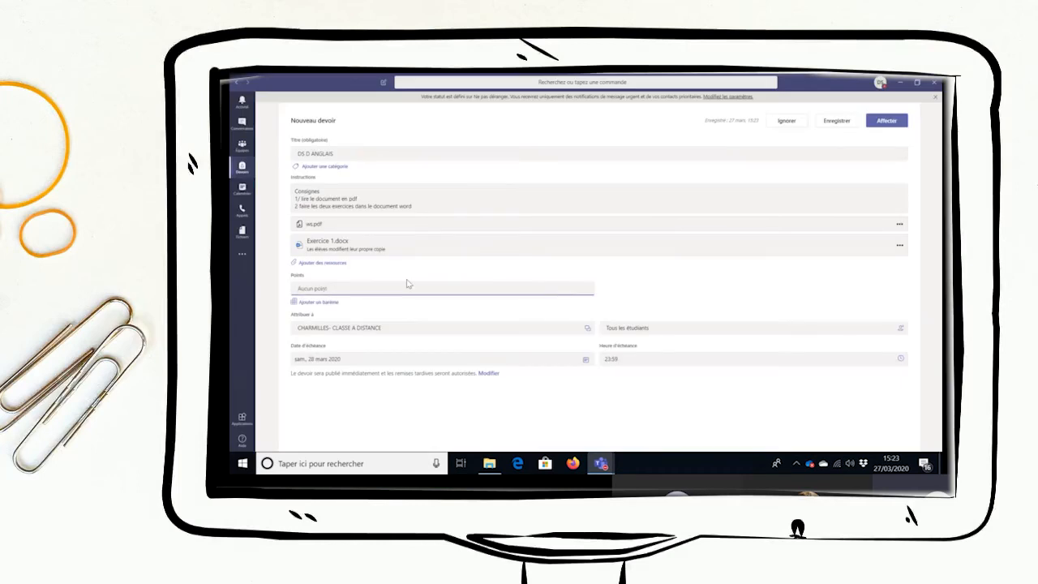
{"action": "type", "text": "20"}
{"action": "left_click", "coordinate": [381, 277]}
{"action": "left_click", "coordinate": [378, 287]}
{"action": "key", "text": "Tab"}
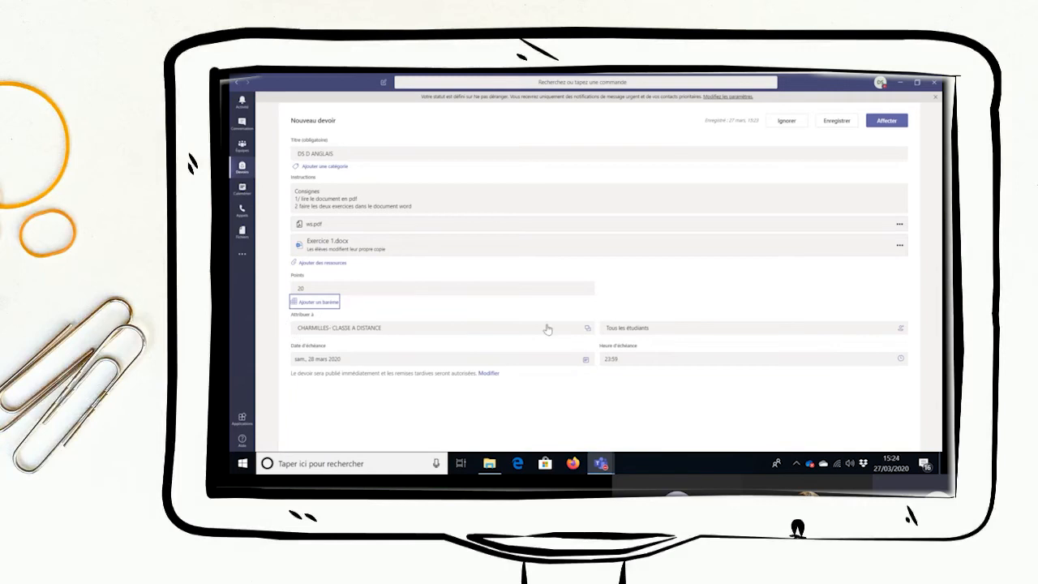
- Examine the student assignment options and the note about immediate publication and late submissions
{"action": "left_click", "coordinate": [617, 333]}
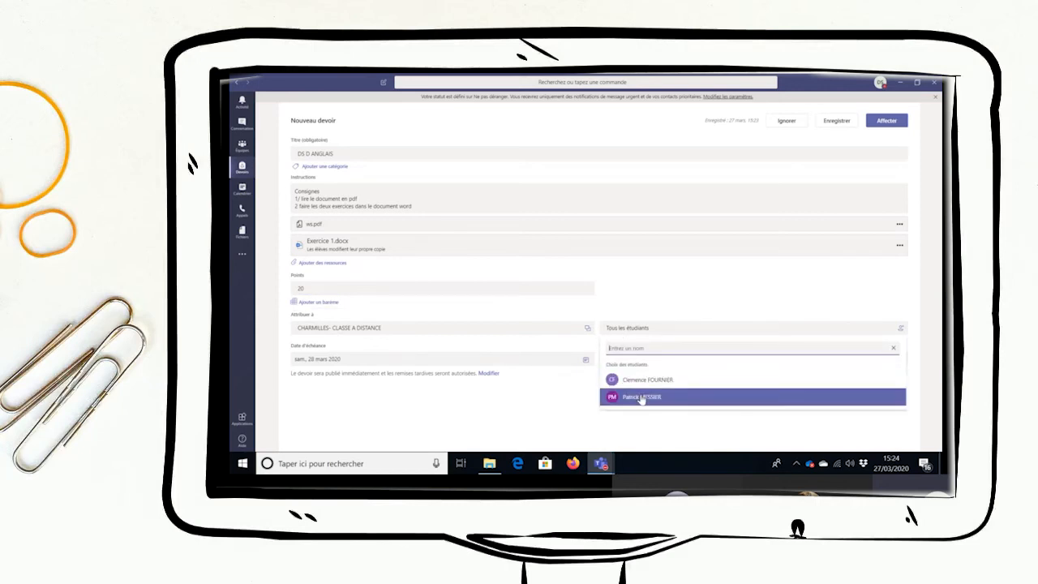
{"action": "left_click", "coordinate": [667, 310]}
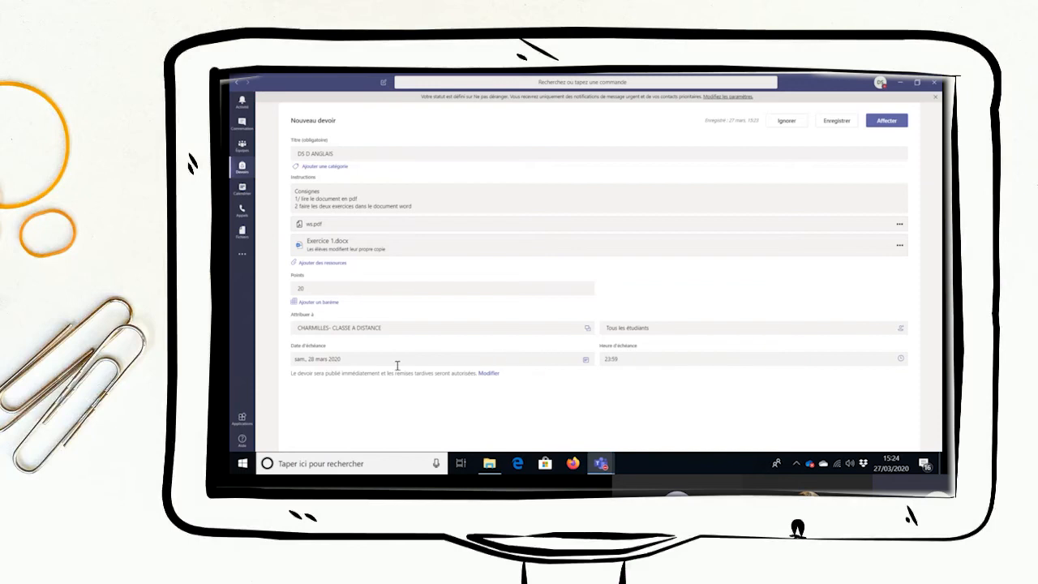
{"action": "left_click_drag", "start_coordinate": [291, 373], "coordinate": [435, 374]}
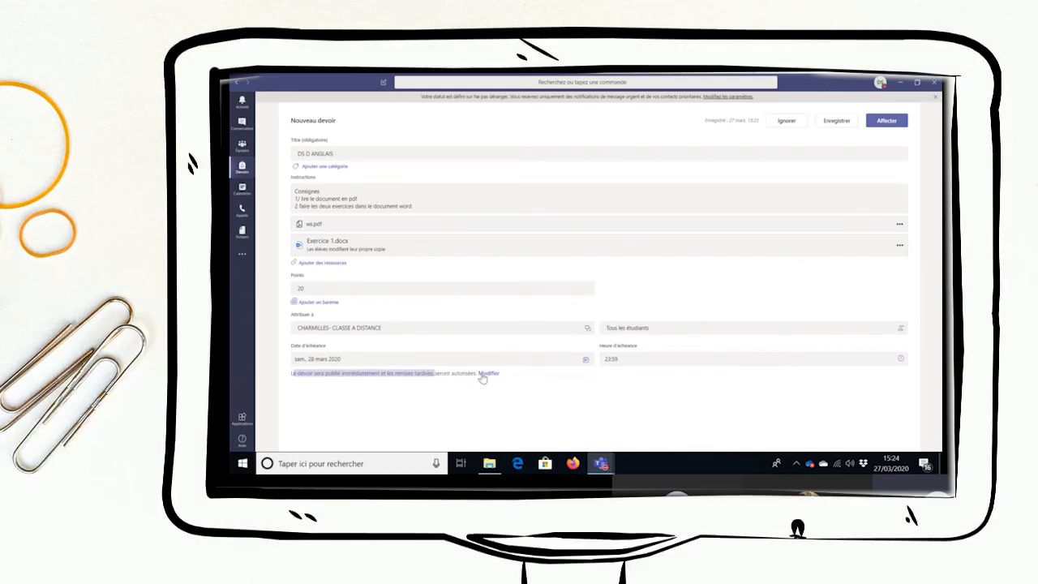
{"action": "left_click", "coordinate": [391, 372]}
{"action": "left_click_drag", "start_coordinate": [386, 373], "coordinate": [442, 374]}
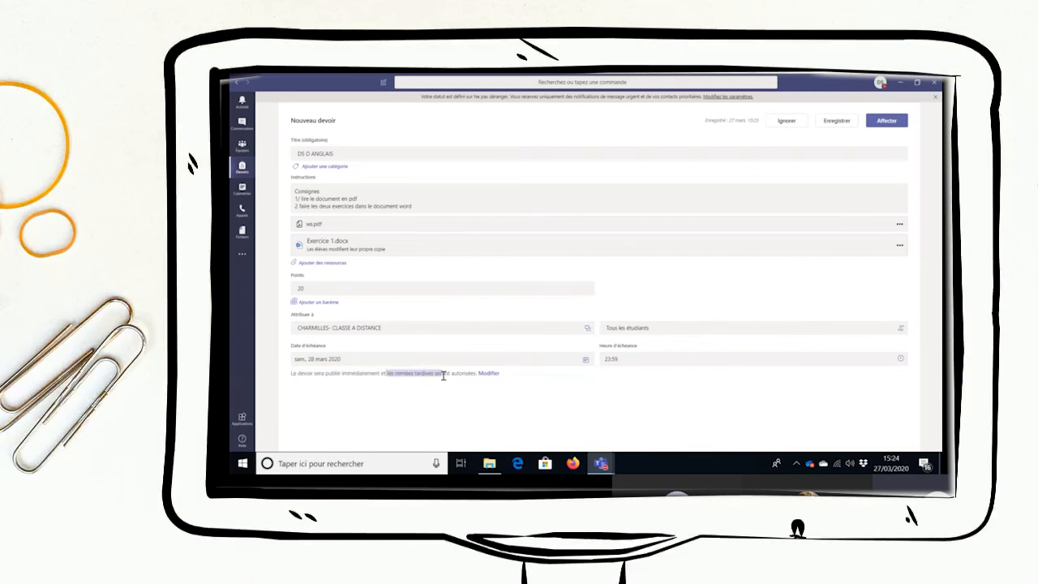
- Edit the assignment timeline to schedule its publication for Monday 30 March 2020 at 08:00
{"action": "left_click", "coordinate": [489, 373]}
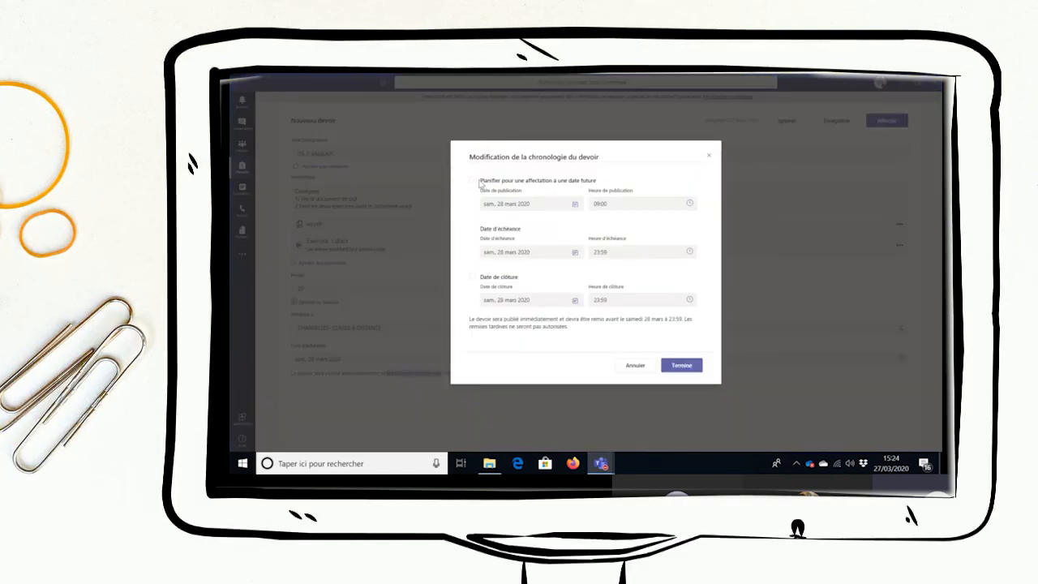
{"action": "left_click", "coordinate": [472, 181]}
{"action": "left_click", "coordinate": [498, 209]}
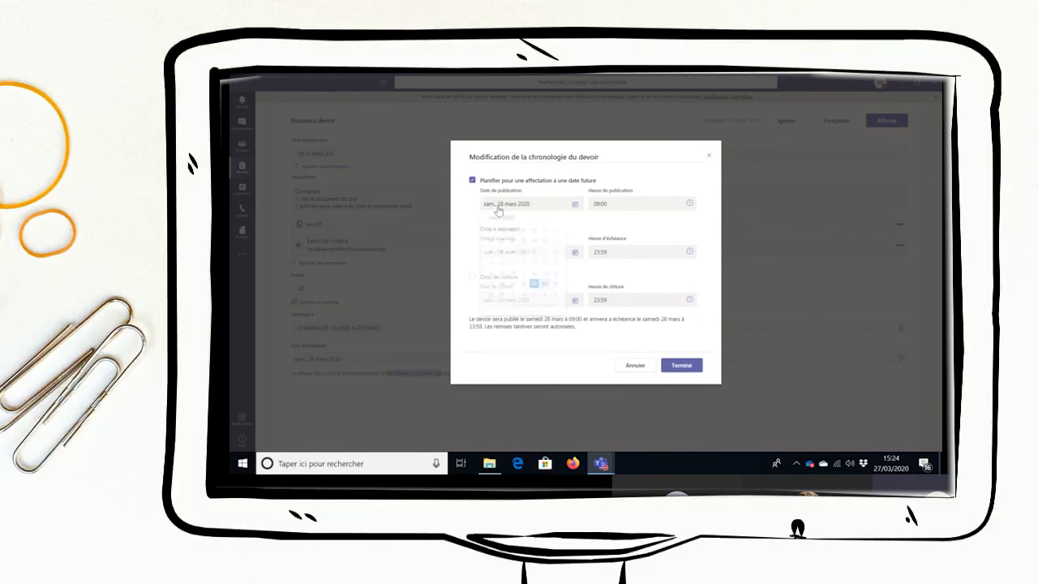
{"action": "left_click", "coordinate": [494, 299]}
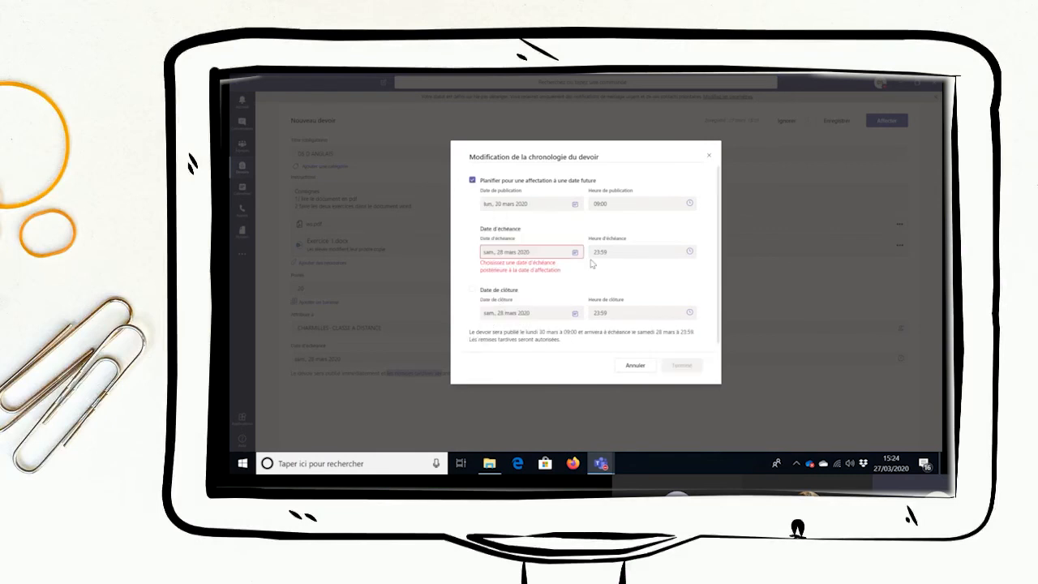
{"action": "left_click", "coordinate": [606, 210]}
{"action": "type", "text": "08:00"}
- Set the due date to Monday 30 March 2020 at 10:00 and enable the closing date
{"action": "left_click", "coordinate": [570, 249]}
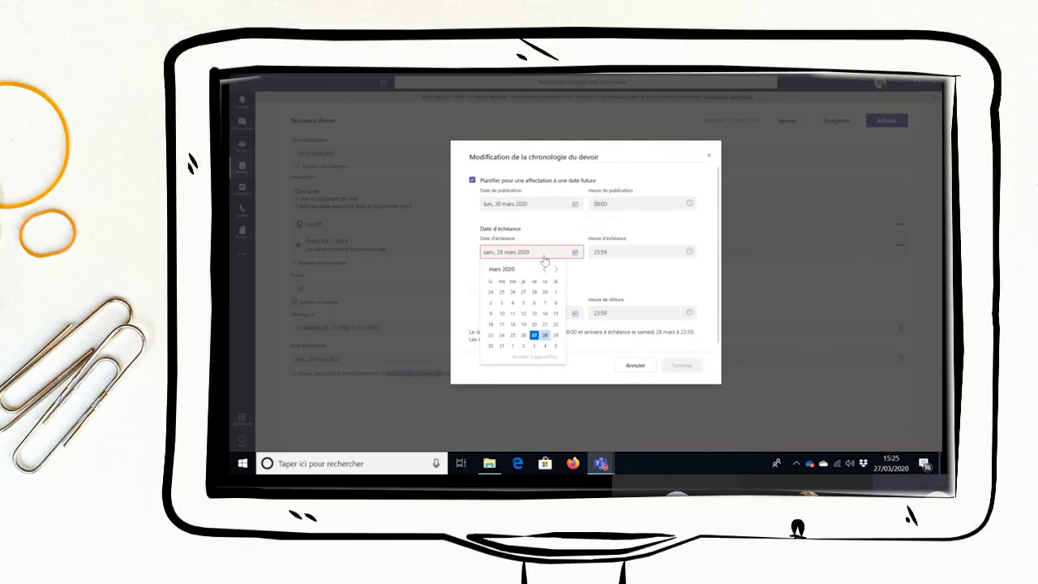
{"action": "left_click", "coordinate": [491, 346]}
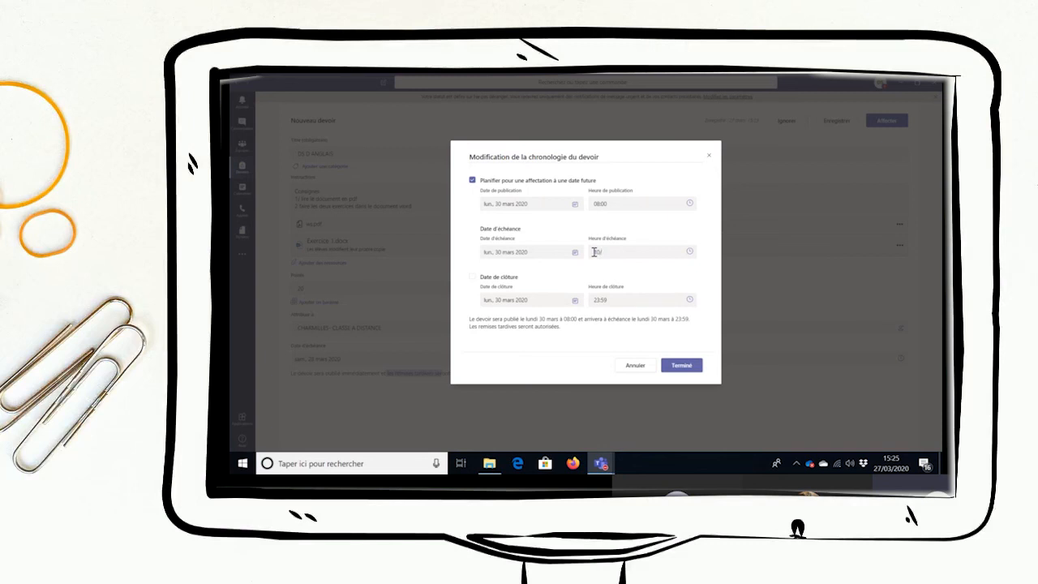
{"action": "type", "text": "10:00"}
{"action": "left_click", "coordinate": [472, 277]}
{"action": "left_click_drag", "start_coordinate": [468, 322], "coordinate": [582, 328]}
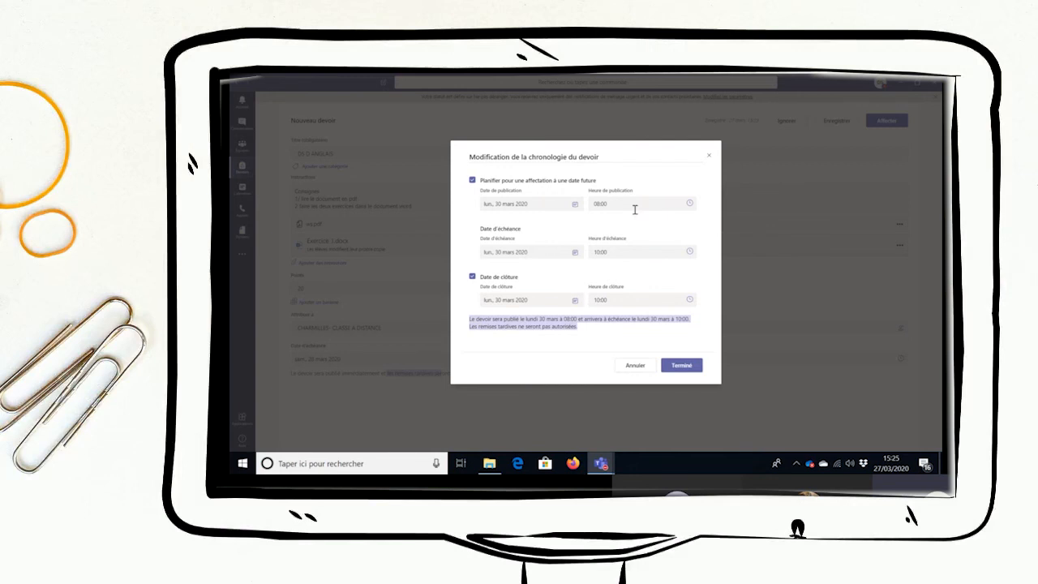
- Turn off the closing date and the scheduled publication for the assignment
{"action": "left_click", "coordinate": [473, 276]}
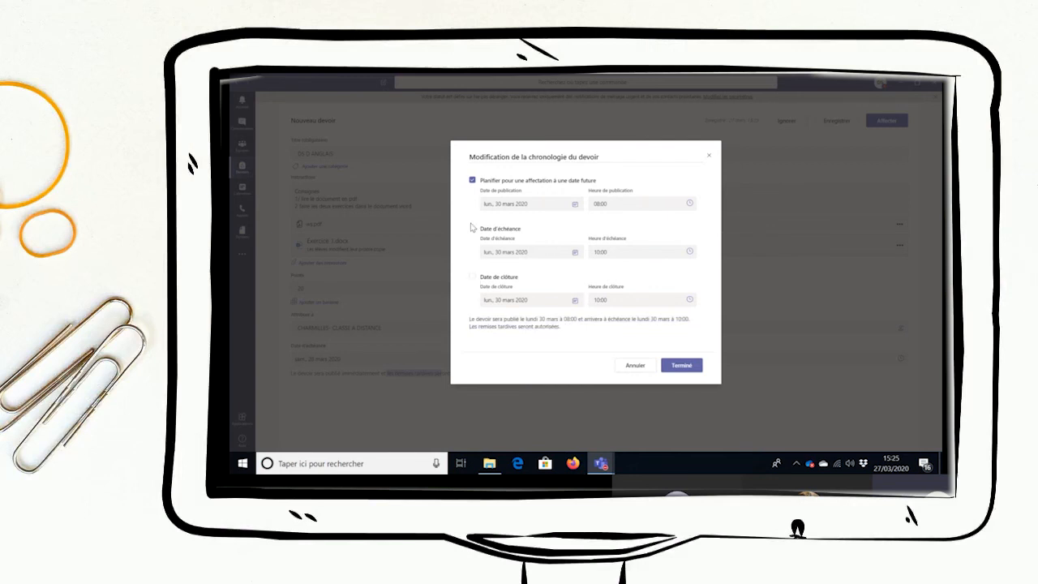
{"action": "left_click", "coordinate": [473, 181]}
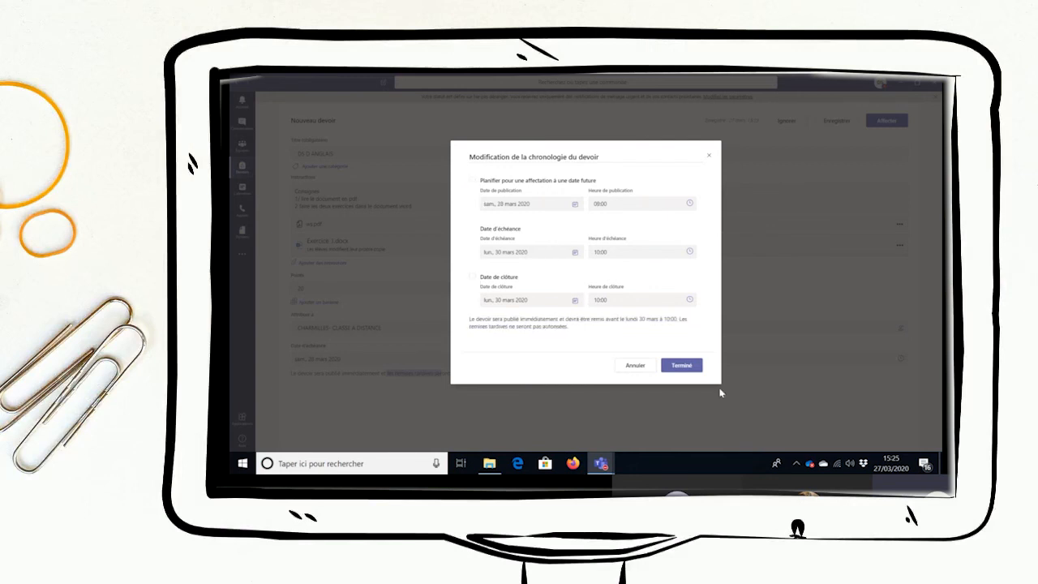
- Discard the timeline edits and assign the DS D ANGLAIS assignment to all students of the CHARMILLES- CLASSE A DISTANCE class
{"action": "left_click", "coordinate": [638, 366]}
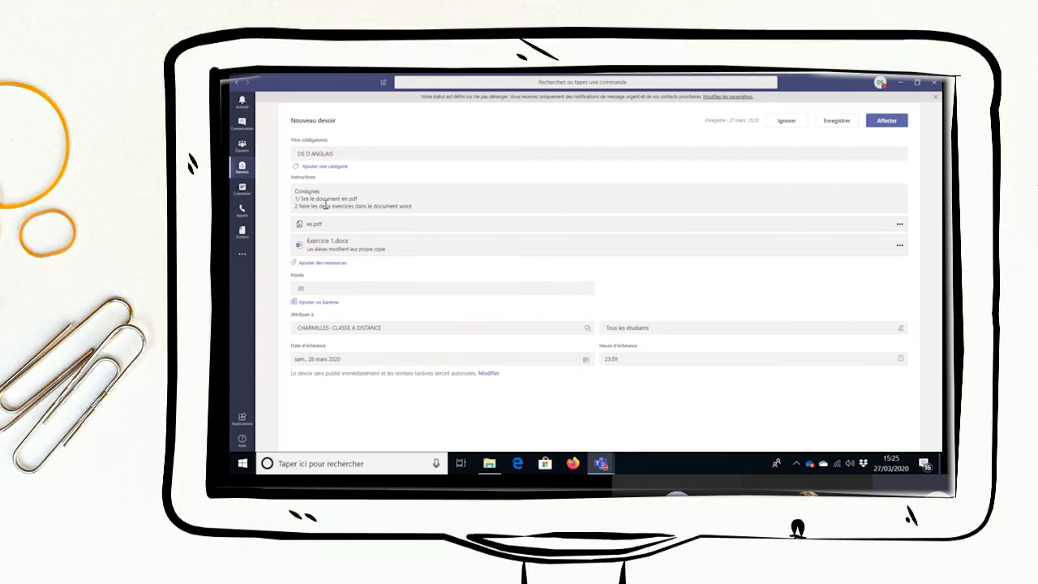
{"action": "left_click", "coordinate": [887, 123]}
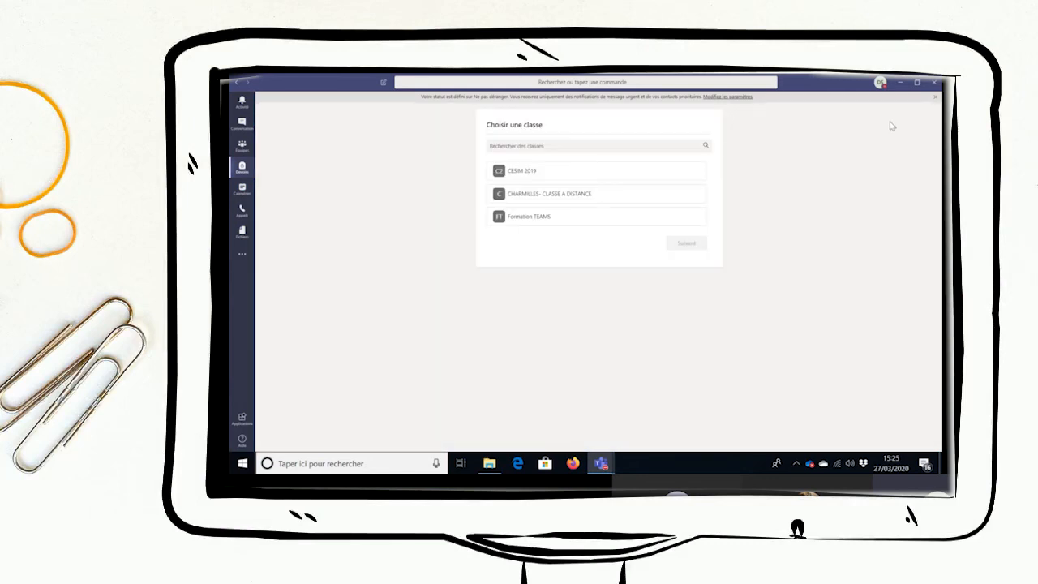
- View the assignments of CHARMILLES- CLASSE A DISTANCE, and open that team to check the assignment post in its Général channel
{"action": "left_click", "coordinate": [652, 197]}
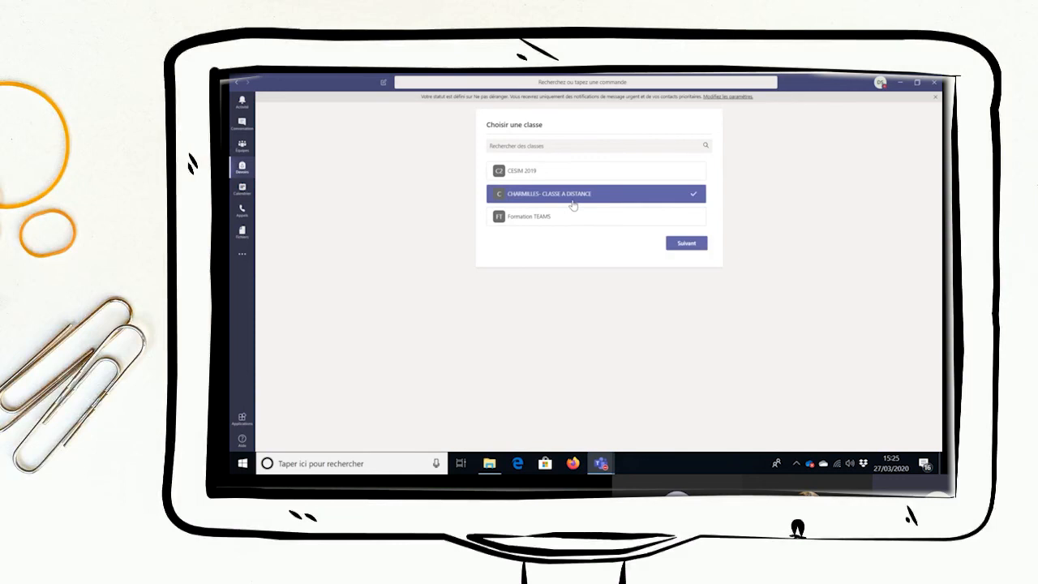
{"action": "left_click", "coordinate": [694, 246]}
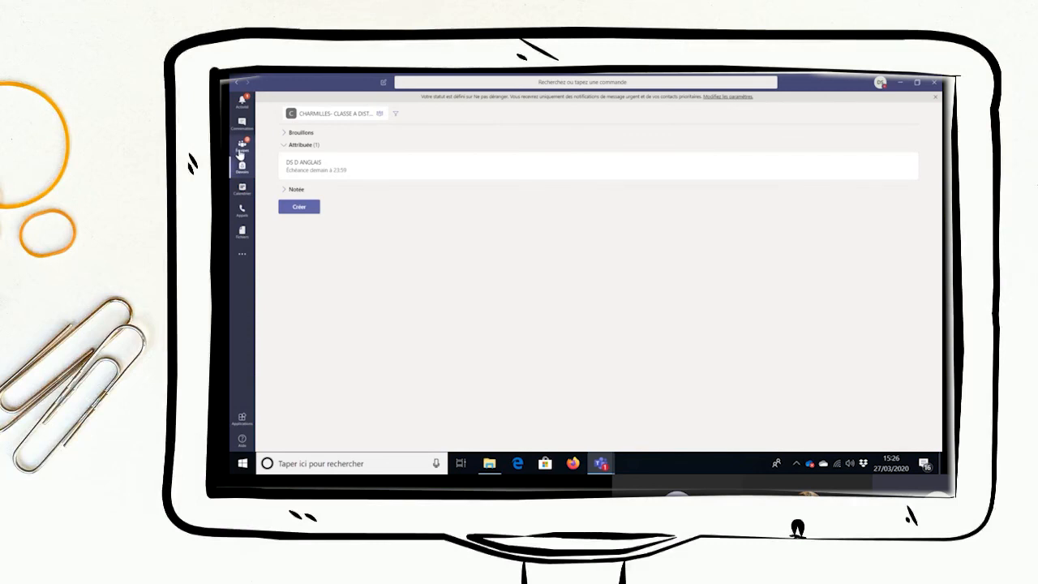
{"action": "left_click", "coordinate": [240, 151]}
{"action": "left_click", "coordinate": [332, 376]}
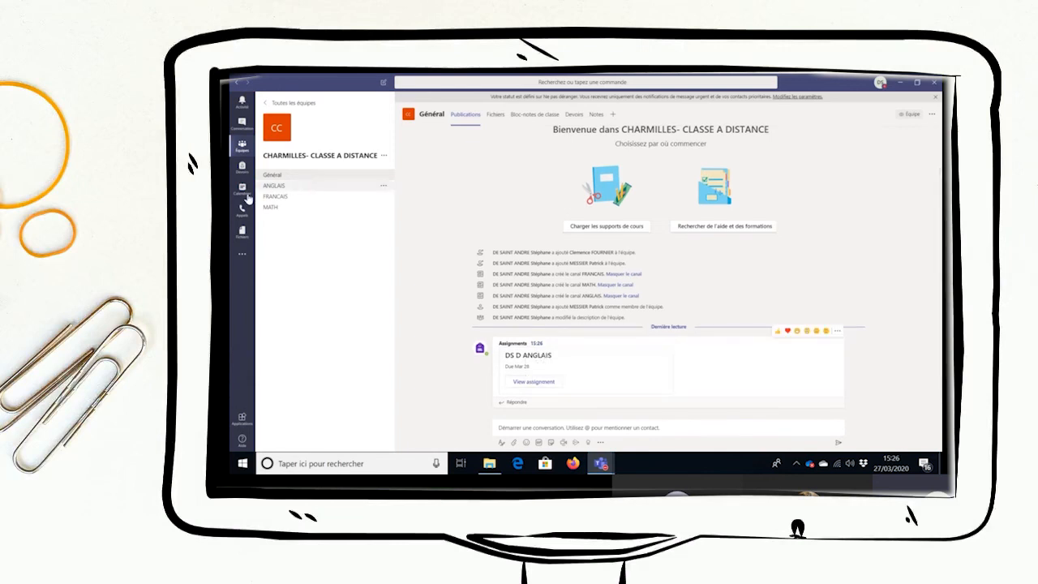
- Return to the assignments of CHARMILLES- CLASSE A DISTANCE and show the assigned ones to check the submission status of DS D ANGLAIS
{"action": "left_click", "coordinate": [241, 167]}
{"action": "left_click", "coordinate": [527, 195]}
{"action": "left_click", "coordinate": [689, 243]}
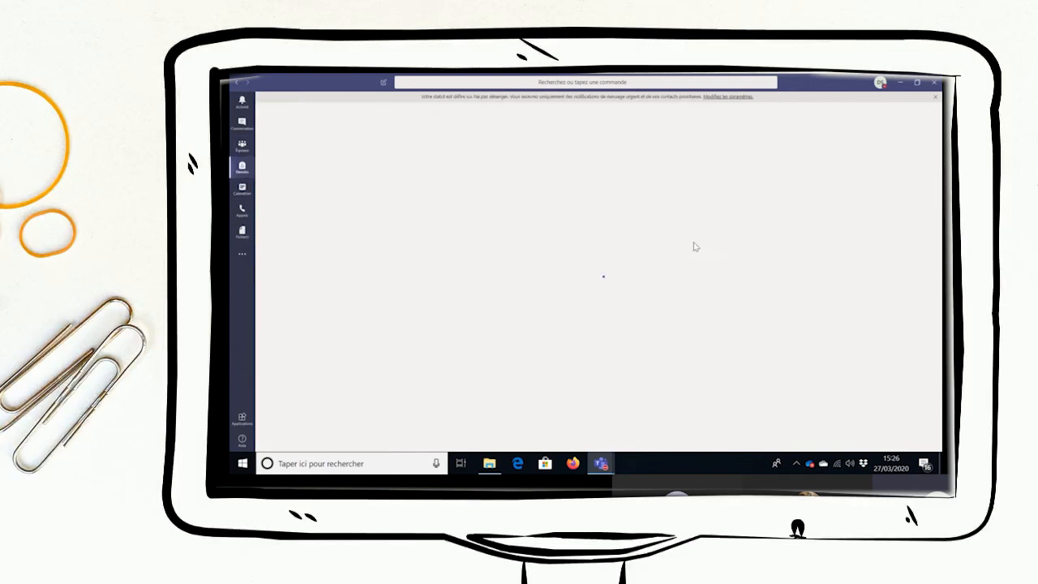
{"action": "left_click", "coordinate": [299, 144]}
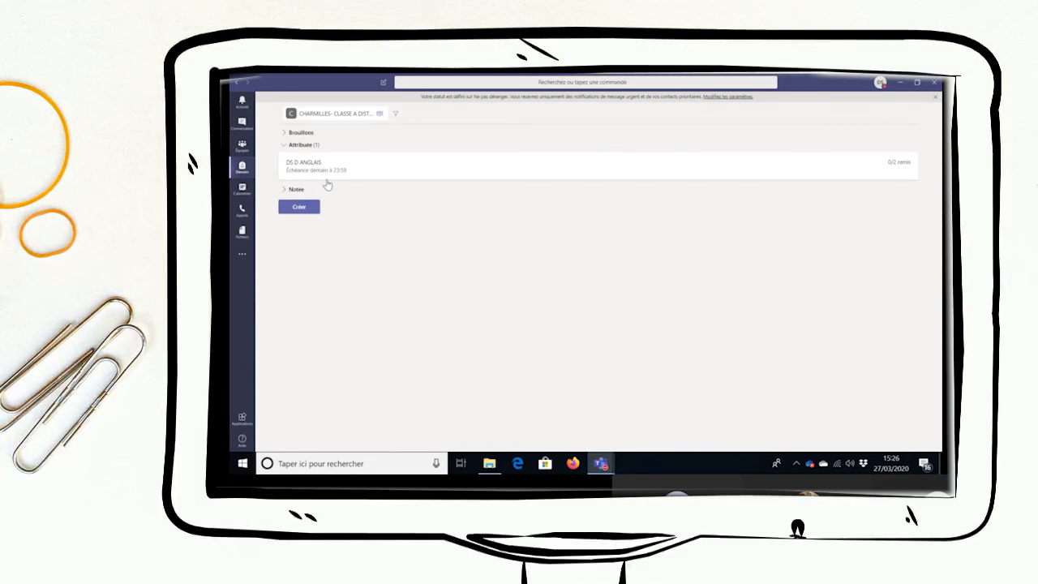